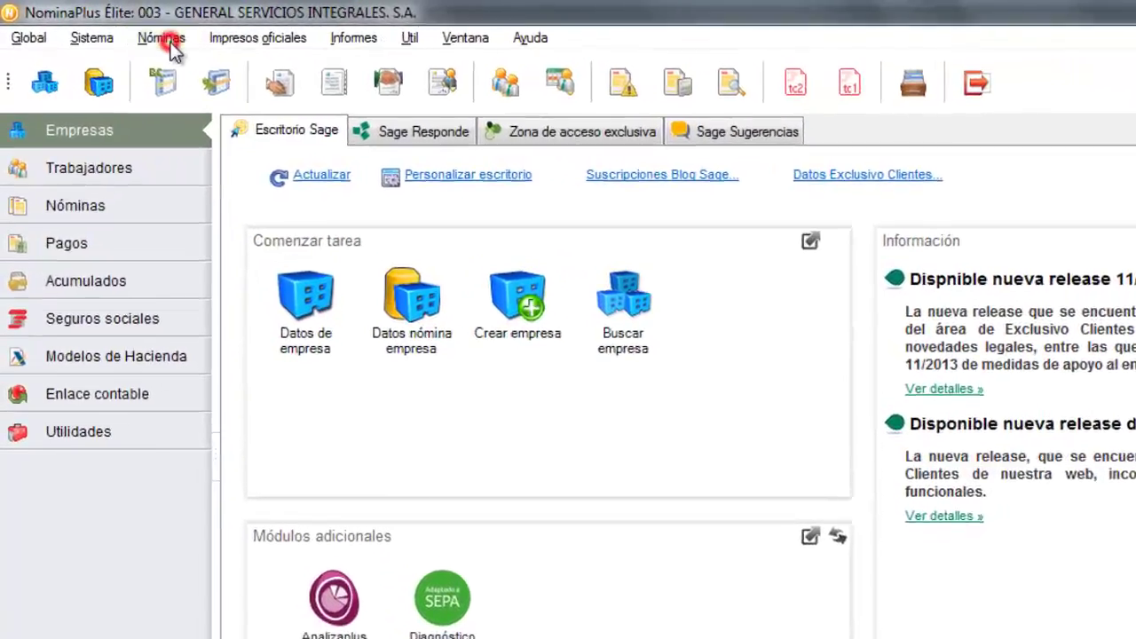
Start a new monthly incidence for year 2013, month 11, and select the listed worker.
{"action": "left_click", "coordinate": [123, 29]}
{"action": "left_click", "coordinate": [227, 82]}
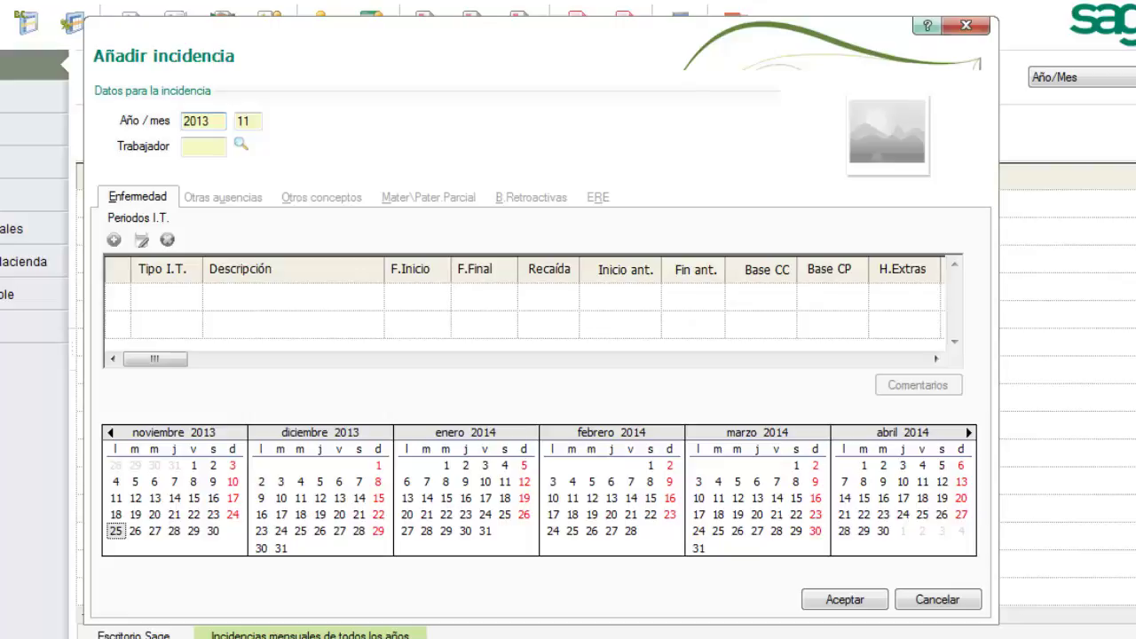
{"action": "left_click", "coordinate": [220, 120]}
{"action": "double_click", "coordinate": [207, 121]}
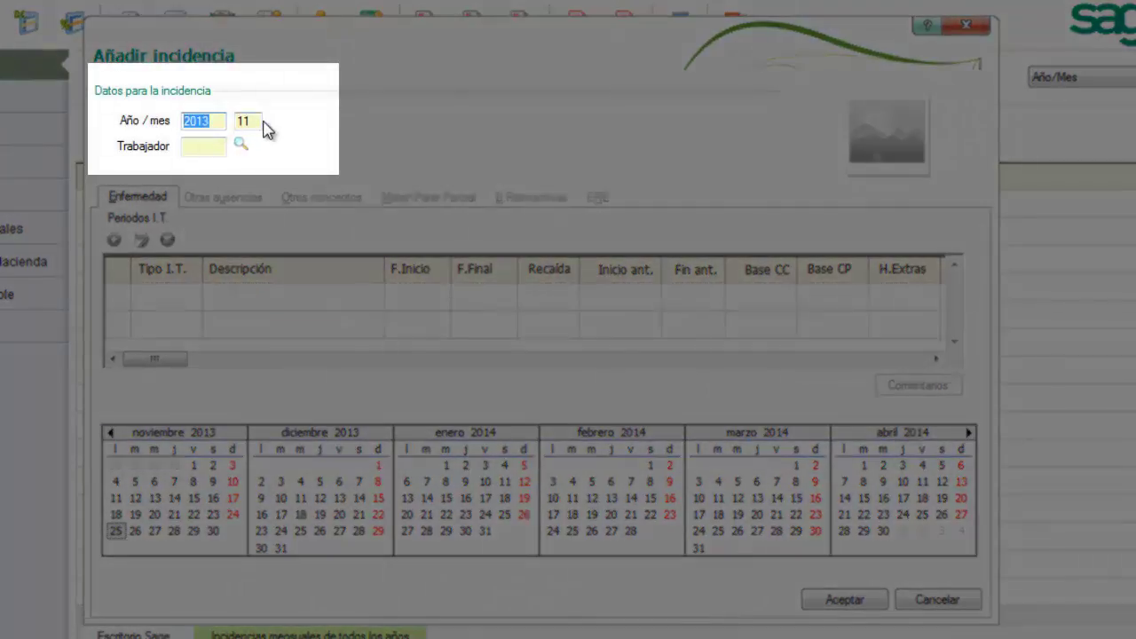
{"action": "double_click", "coordinate": [251, 120]}
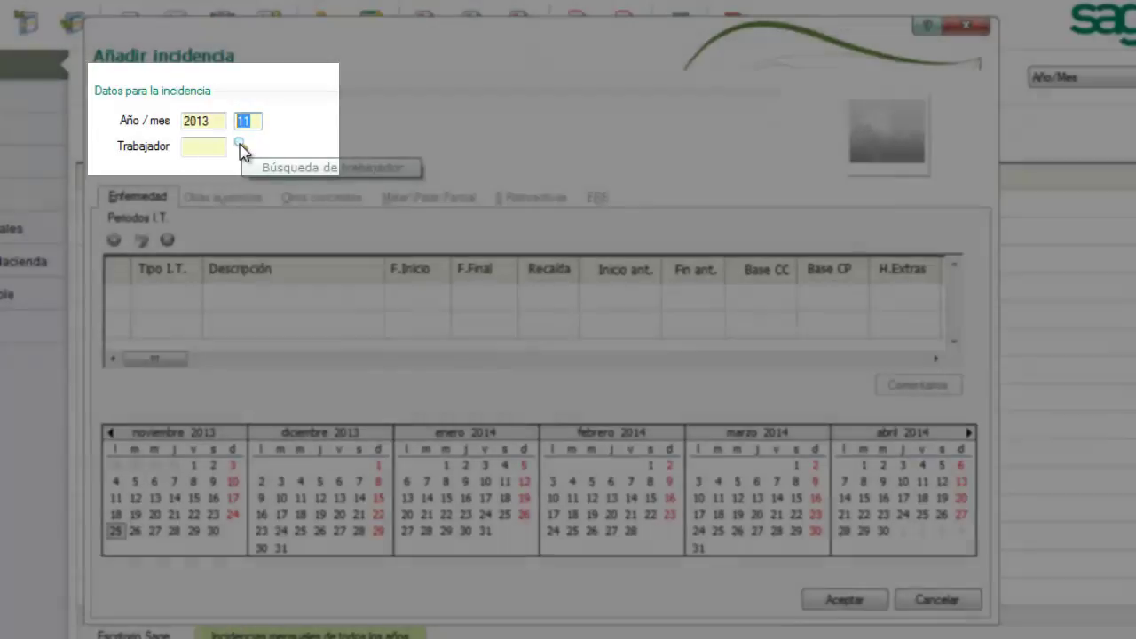
{"action": "left_click", "coordinate": [240, 146]}
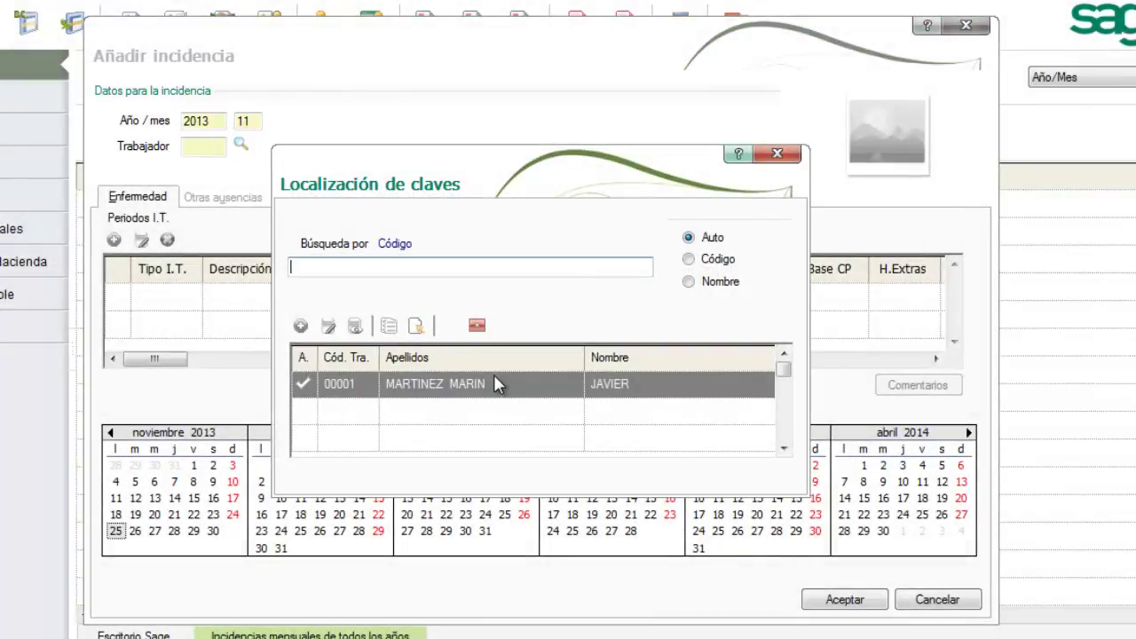
{"action": "double_click", "coordinate": [494, 393]}
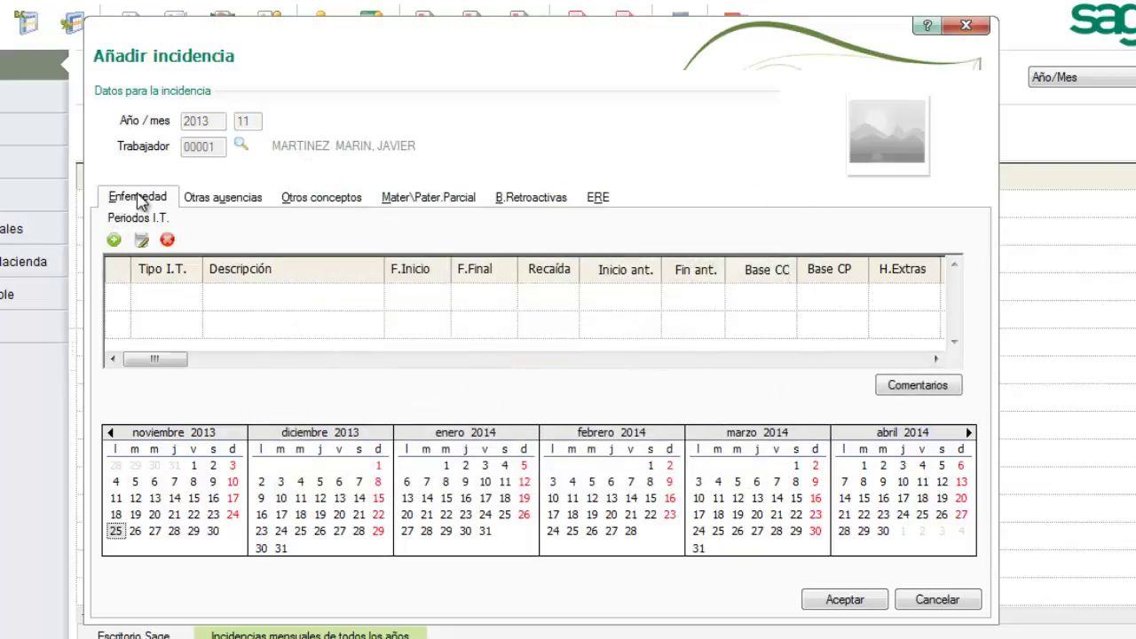
Add a sickness period of type ACLAB (Acc.Laboral/Enf.Prof) running from 01-11-13 to 17-11-13.
{"action": "left_click", "coordinate": [114, 240]}
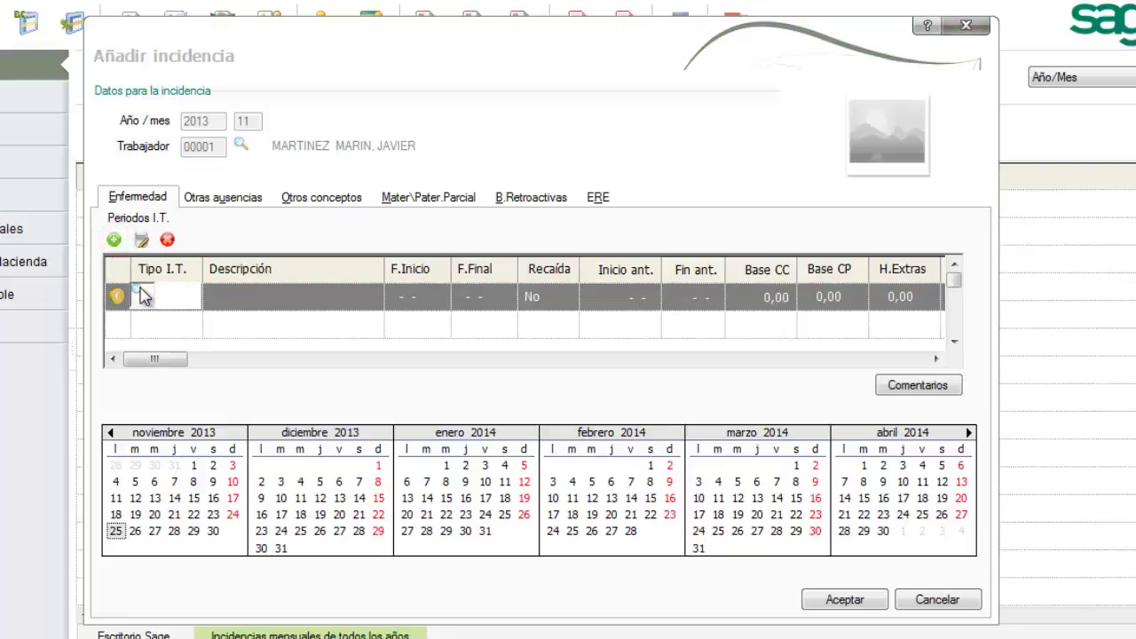
{"action": "left_click", "coordinate": [140, 295]}
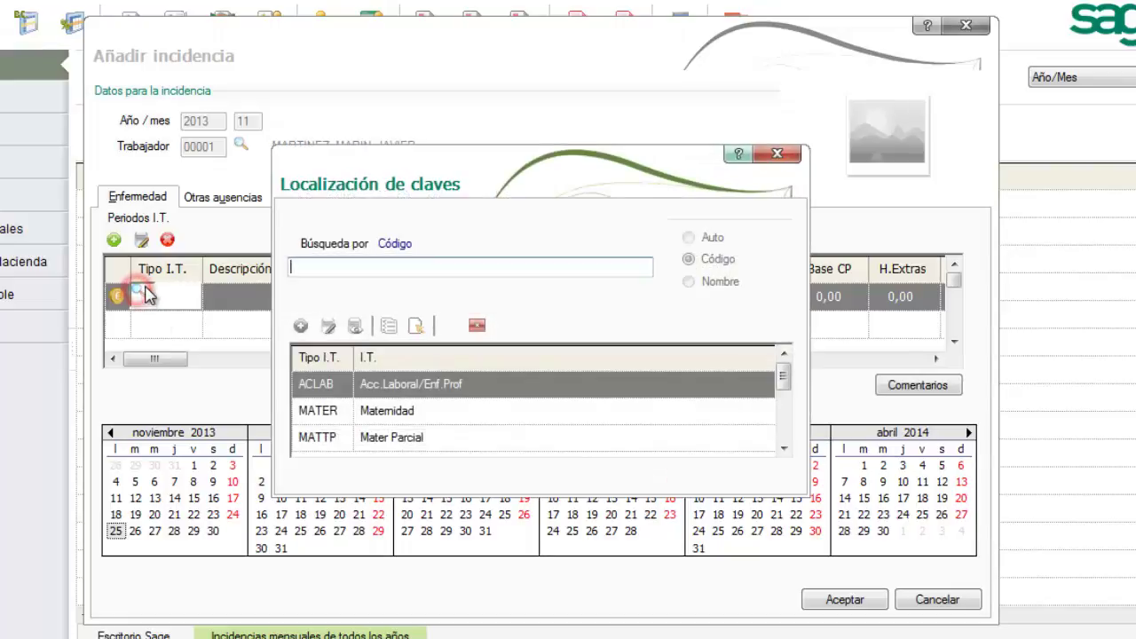
{"action": "double_click", "coordinate": [450, 390]}
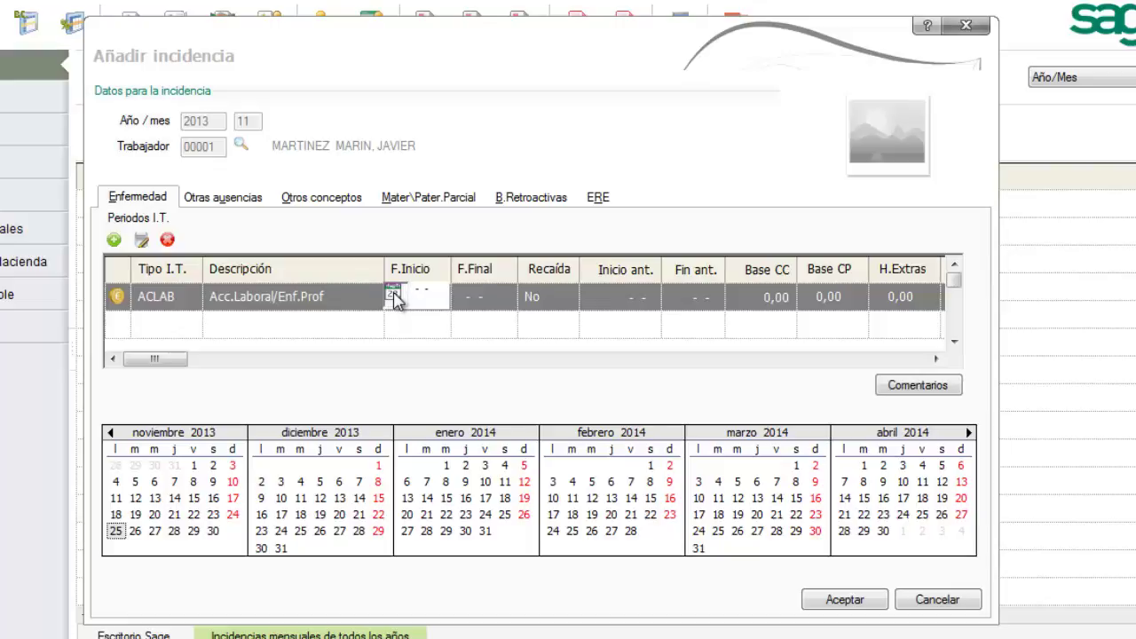
{"action": "type", "text": "01-11-13"}
{"action": "key", "text": "Tab"}
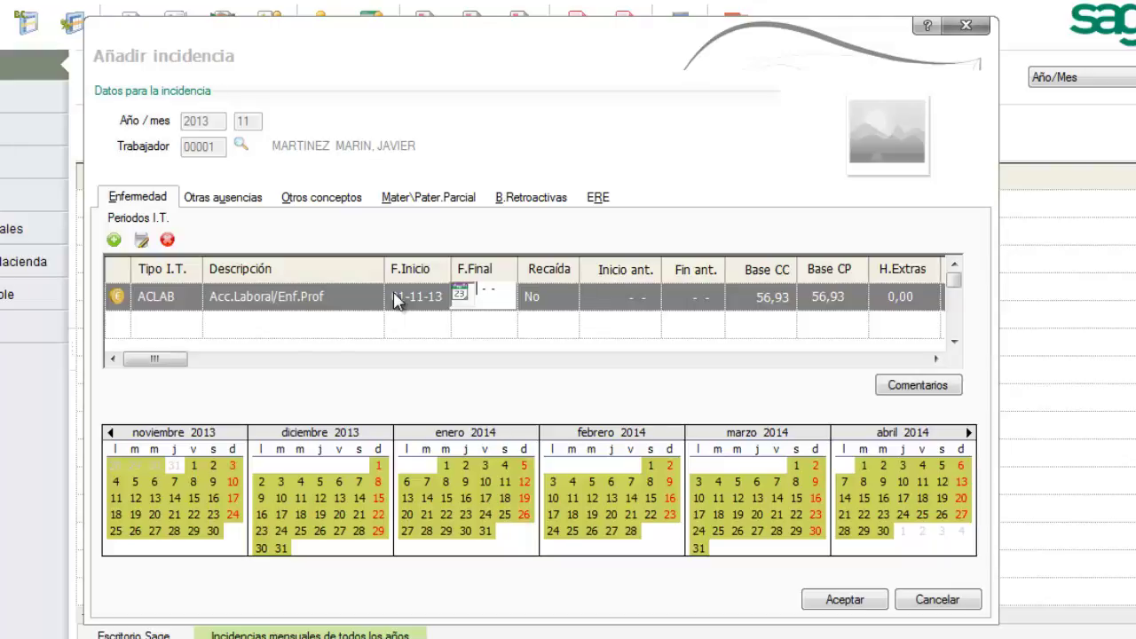
{"action": "type", "text": "17-11-13"}
{"action": "key", "text": "Tab"}
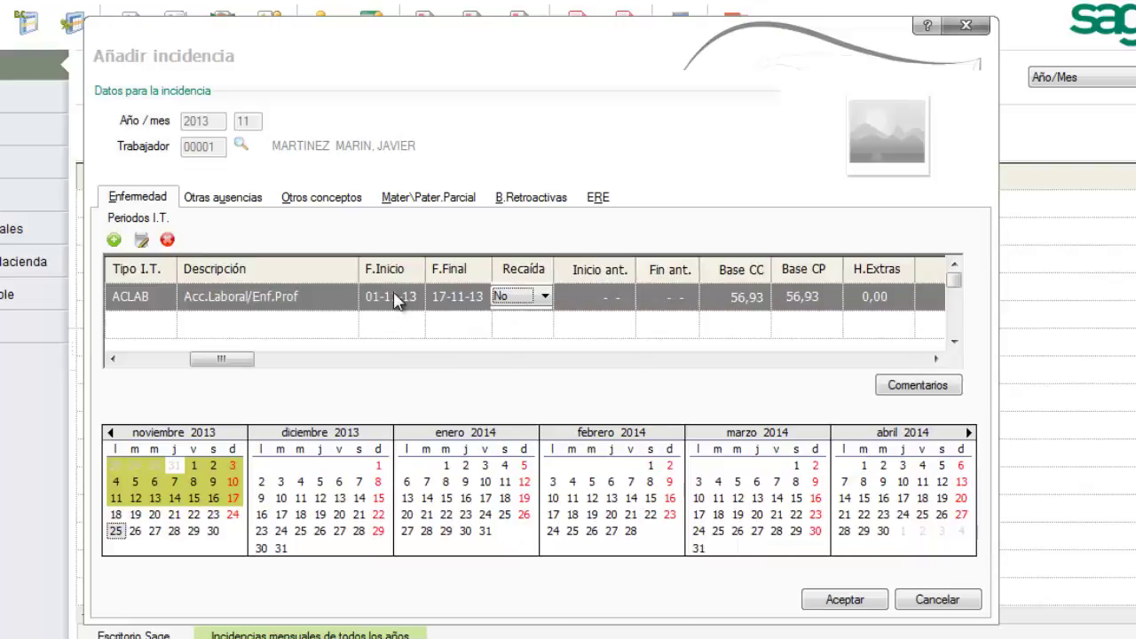
Try marking the sickness period as a relapse, dismiss the prior leave selection, and set Recaída back to No.
{"action": "left_click", "coordinate": [545, 299]}
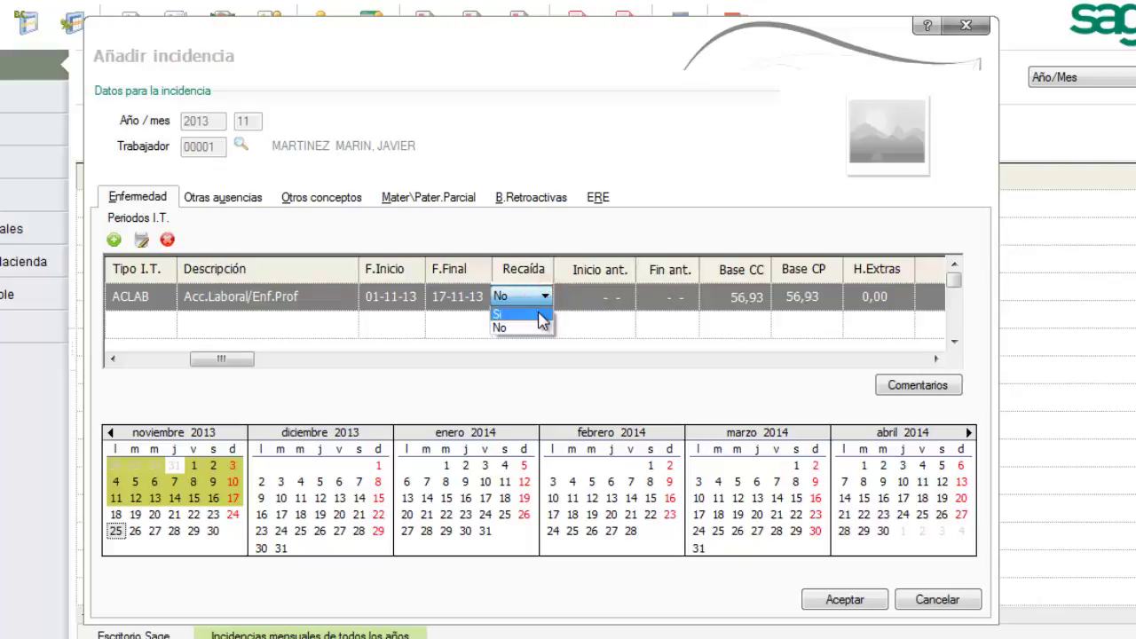
{"action": "left_click", "coordinate": [538, 314]}
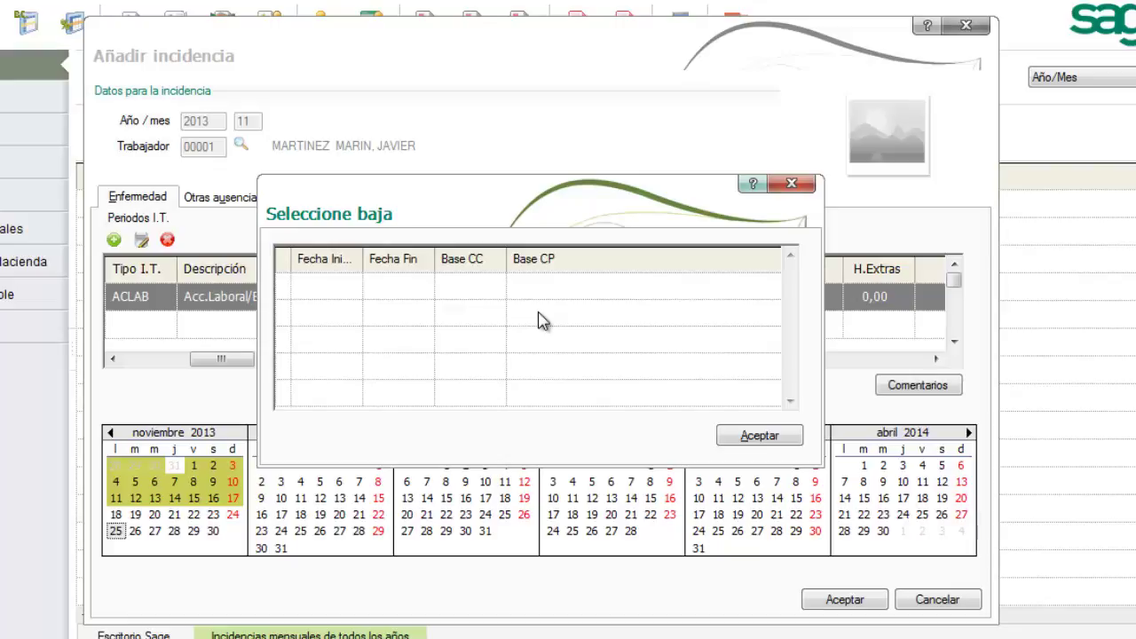
{"action": "left_click", "coordinate": [538, 310]}
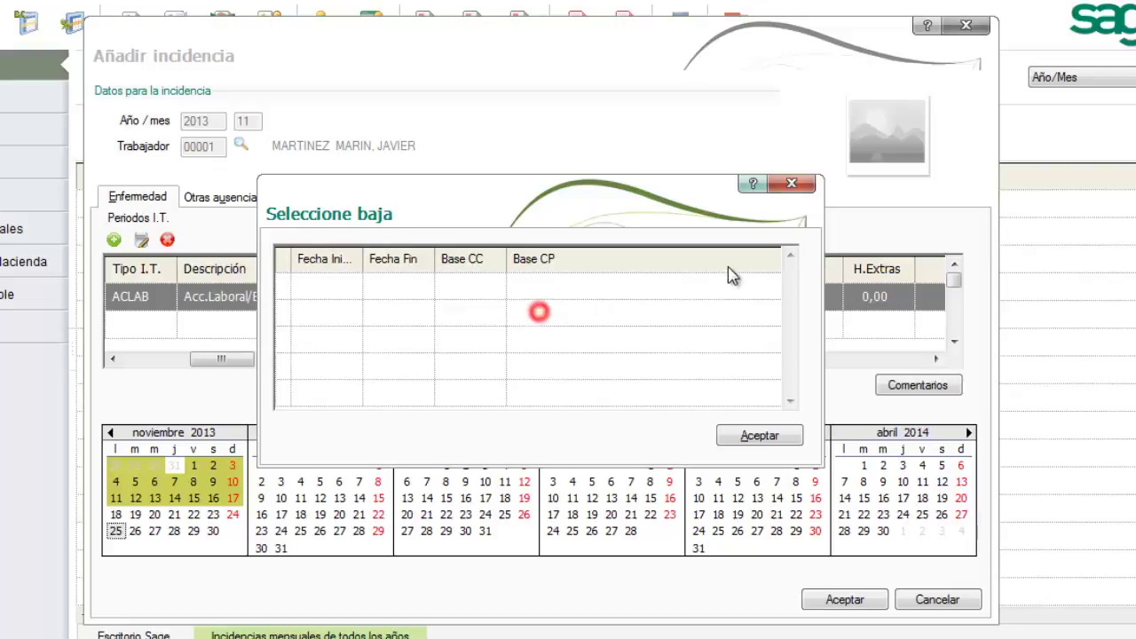
{"action": "left_click", "coordinate": [791, 185]}
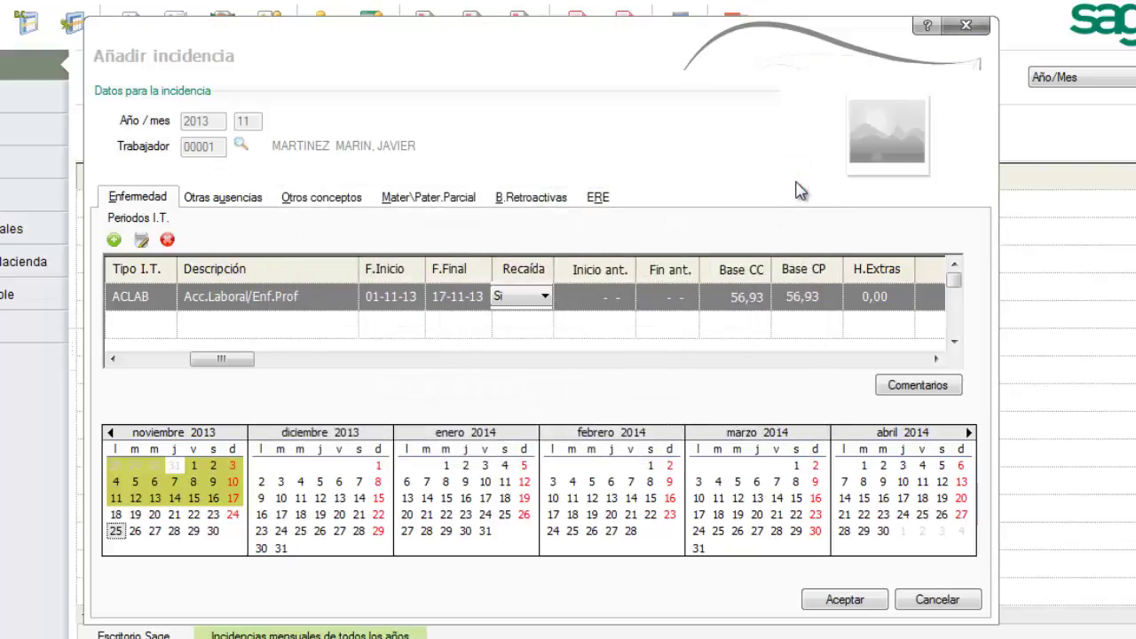
{"action": "left_click", "coordinate": [542, 295]}
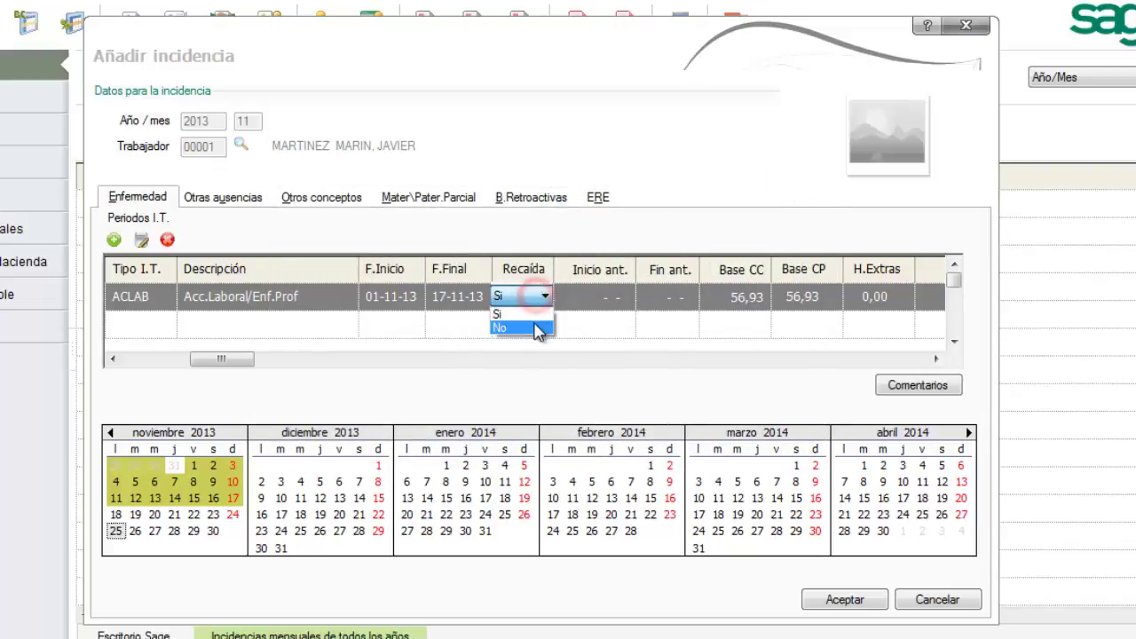
{"action": "left_click", "coordinate": [536, 327]}
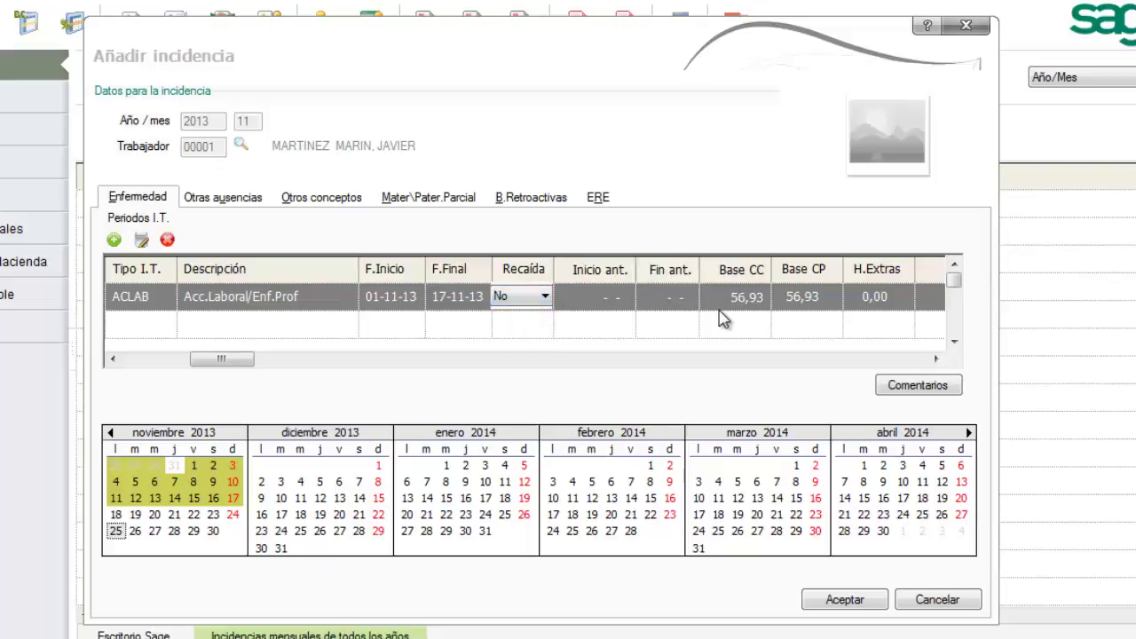
Complete the sickness period row through its contribution base and overtime values, and save the incidence.
{"action": "key", "text": "Tab"}
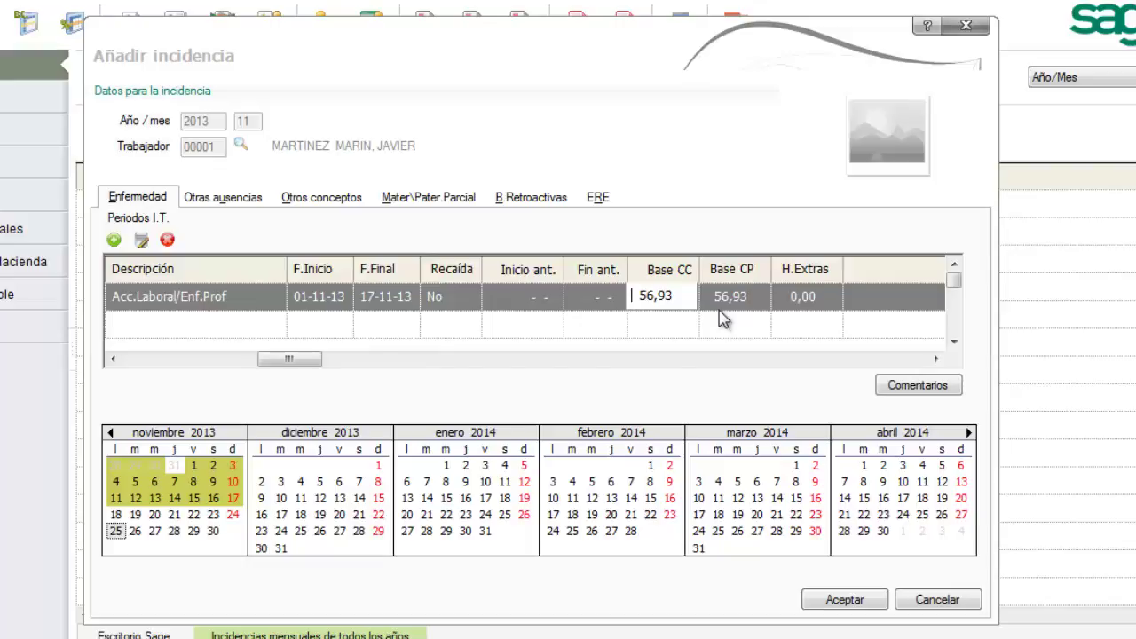
{"action": "key", "text": "Tab"}
{"action": "key", "text": "Tab"}
{"action": "key", "text": "Tab"}
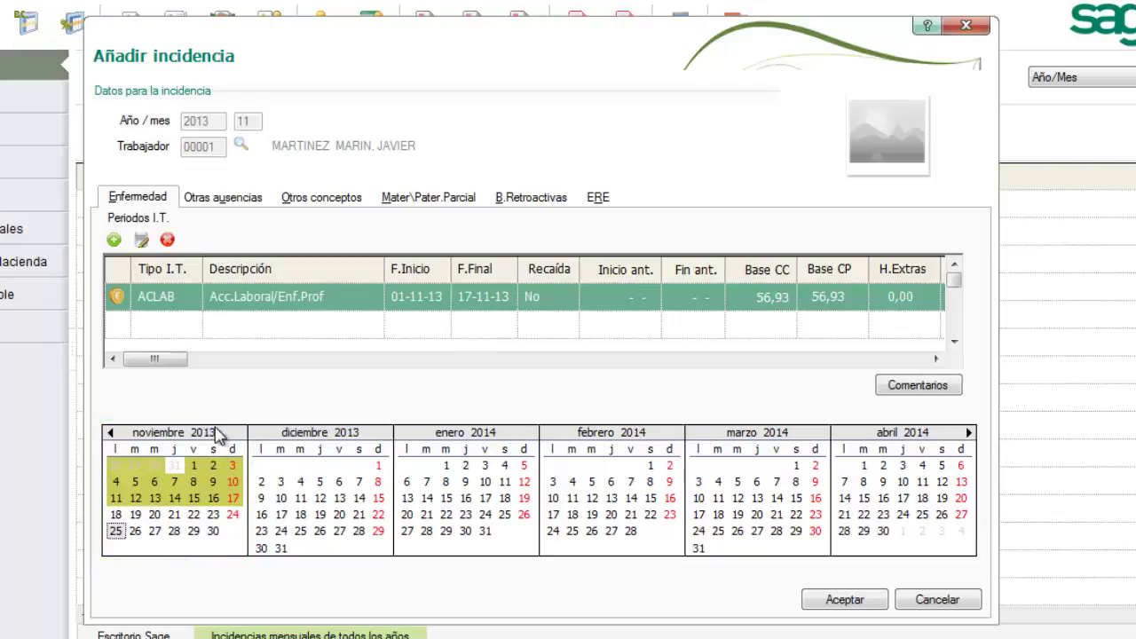
{"action": "left_click", "coordinate": [835, 601]}
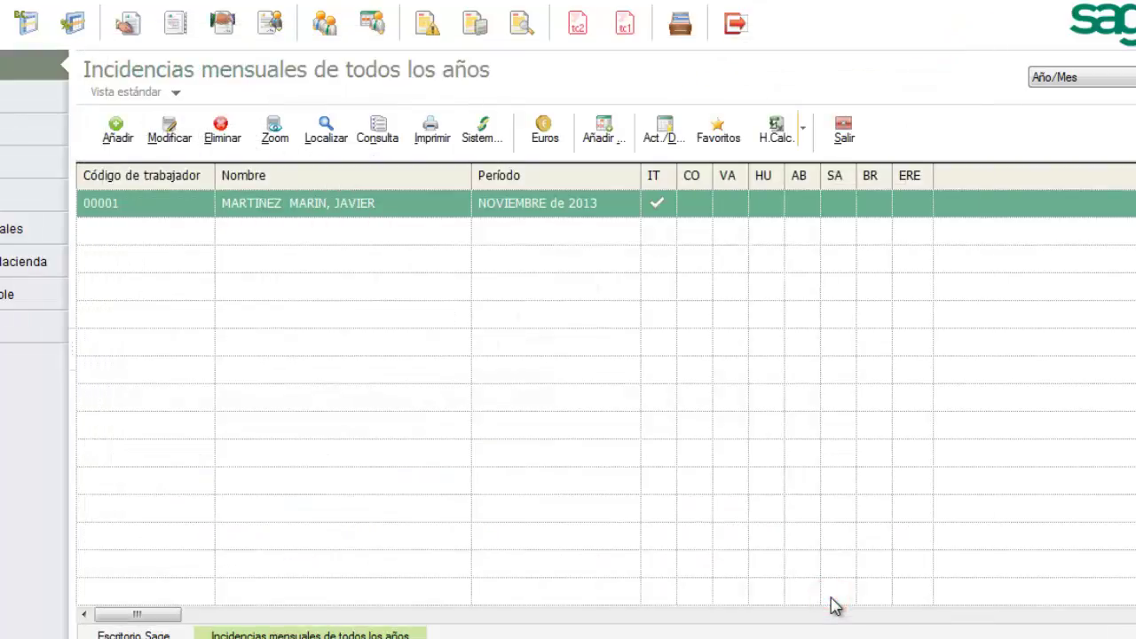
Reopen the worker's November 2013 incidence, mark day 26 as absenteeism (Absentismo) under other absences, and save it.
{"action": "left_click", "coordinate": [120, 133]}
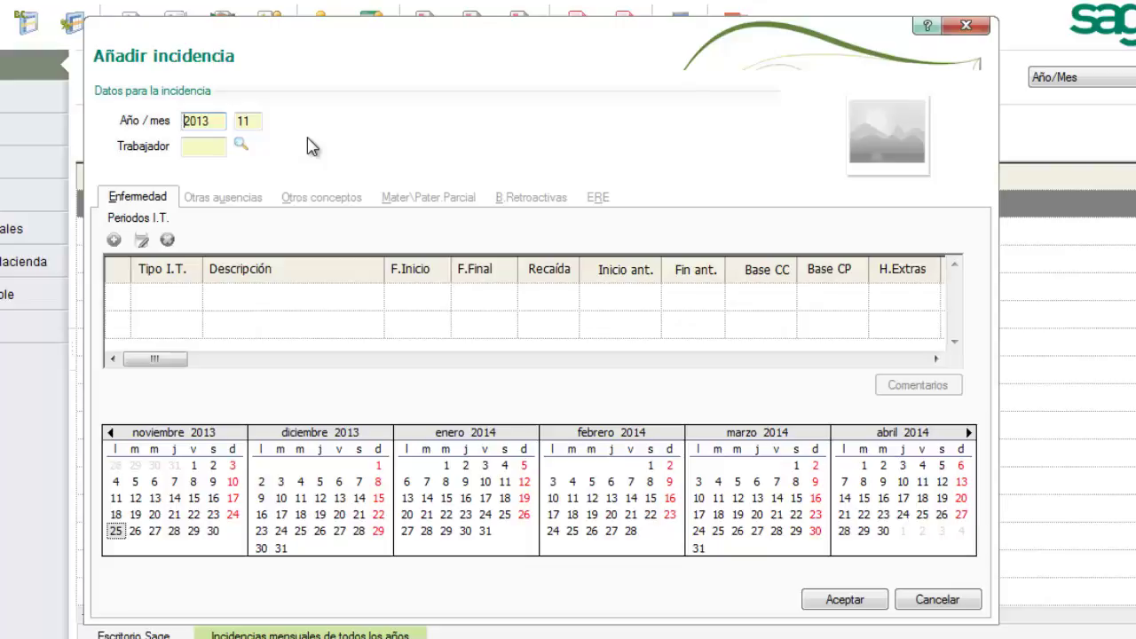
{"action": "left_click", "coordinate": [966, 25]}
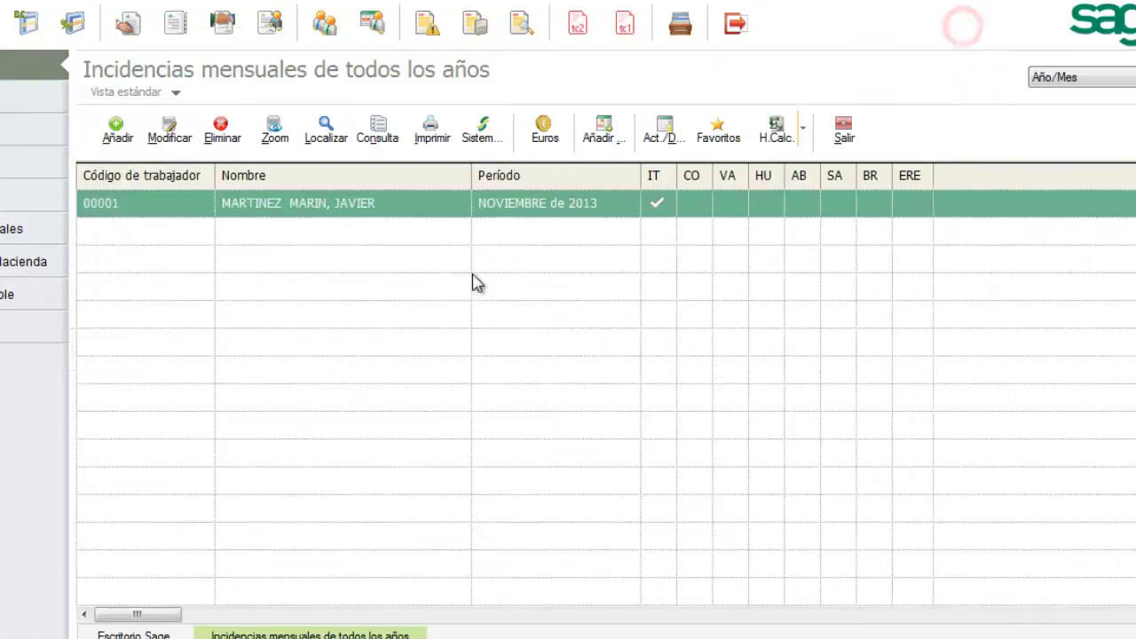
{"action": "double_click", "coordinate": [345, 207]}
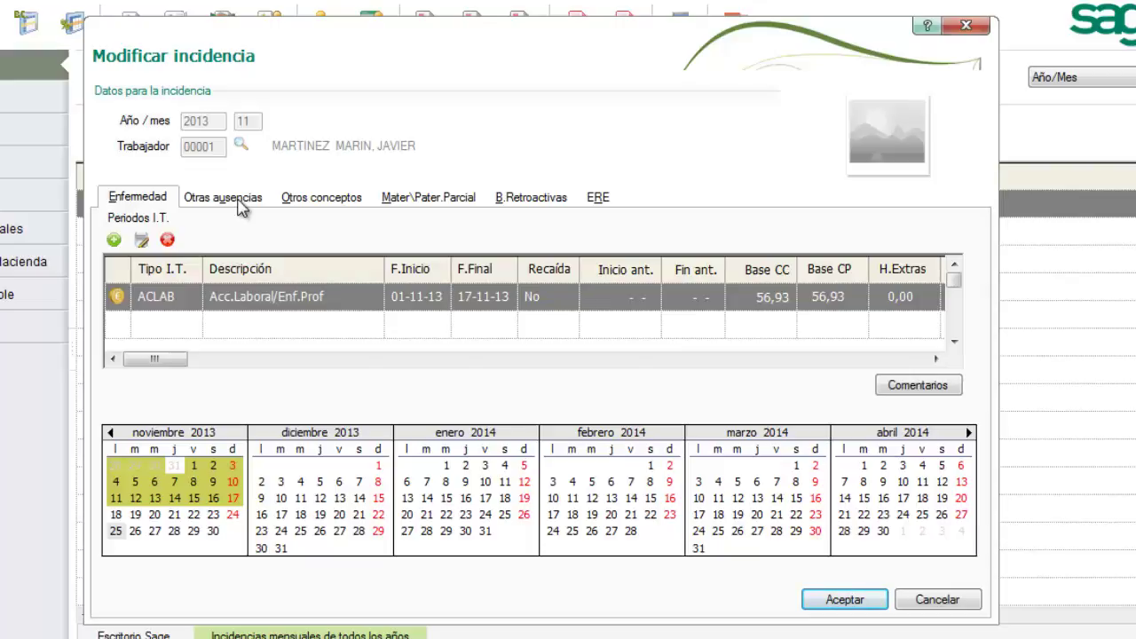
{"action": "left_click", "coordinate": [237, 206]}
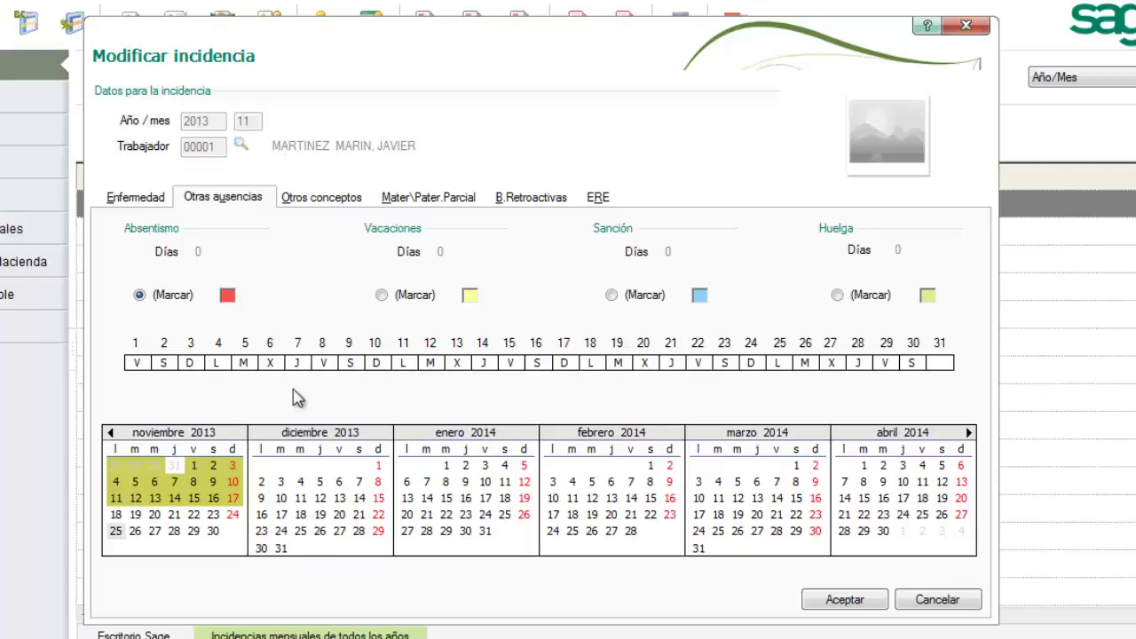
{"action": "left_click", "coordinate": [805, 363]}
{"action": "left_click", "coordinate": [830, 601]}
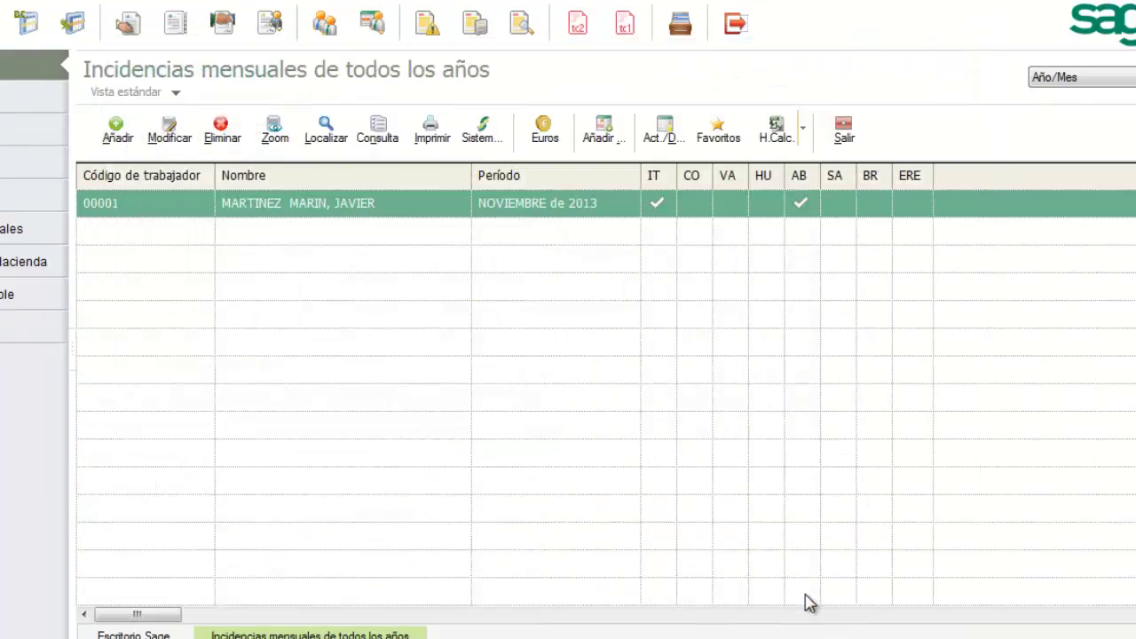